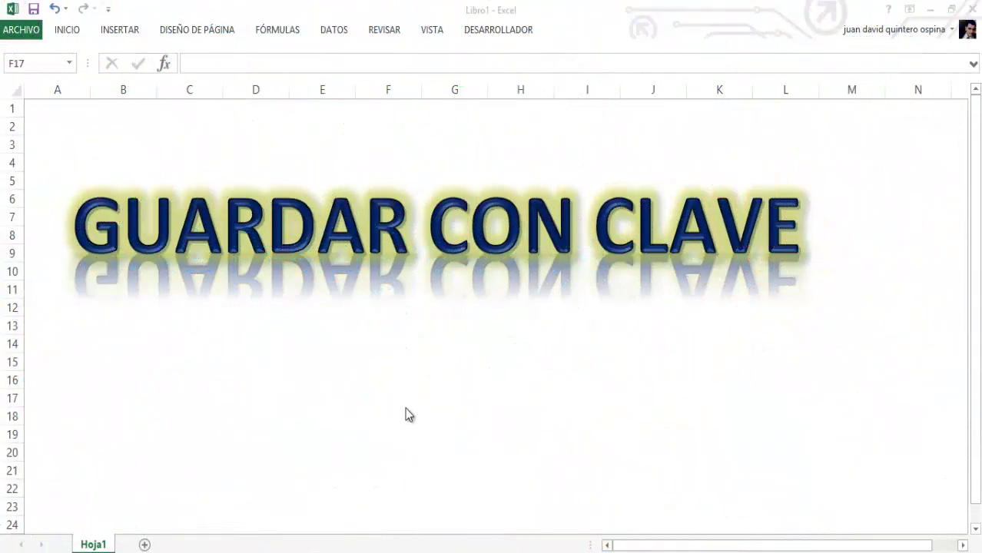
Select cells F17 and G19, then start Guardar como on this computer, targeting the recent Aprende Excel folder
left_click(408, 405)
left_click(483, 437)
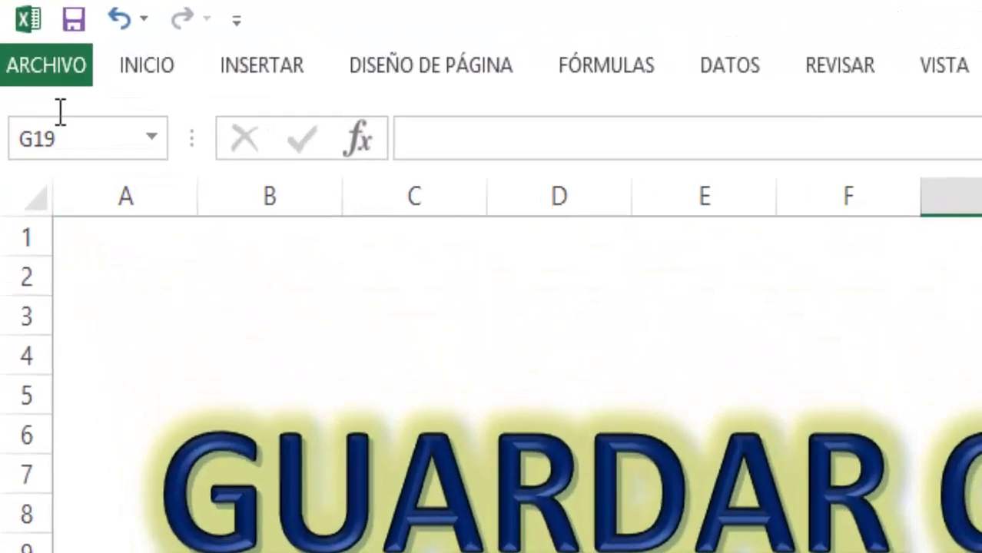
left_click(17, 48)
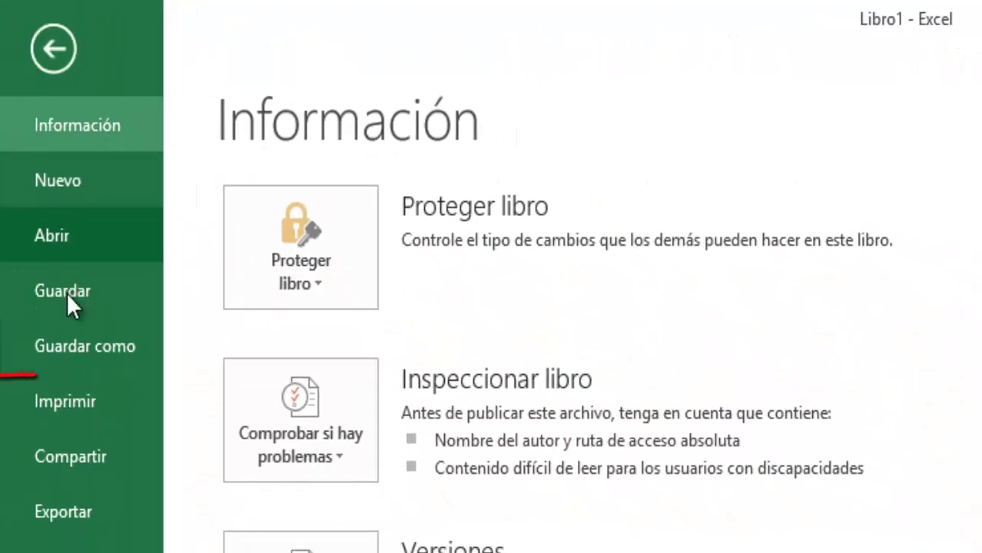
left_click(73, 344)
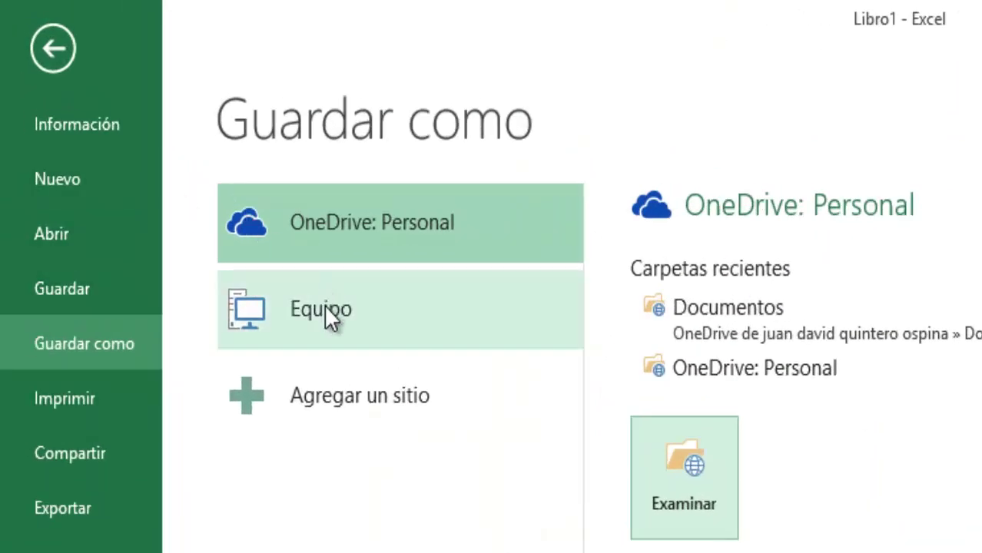
left_click(324, 306)
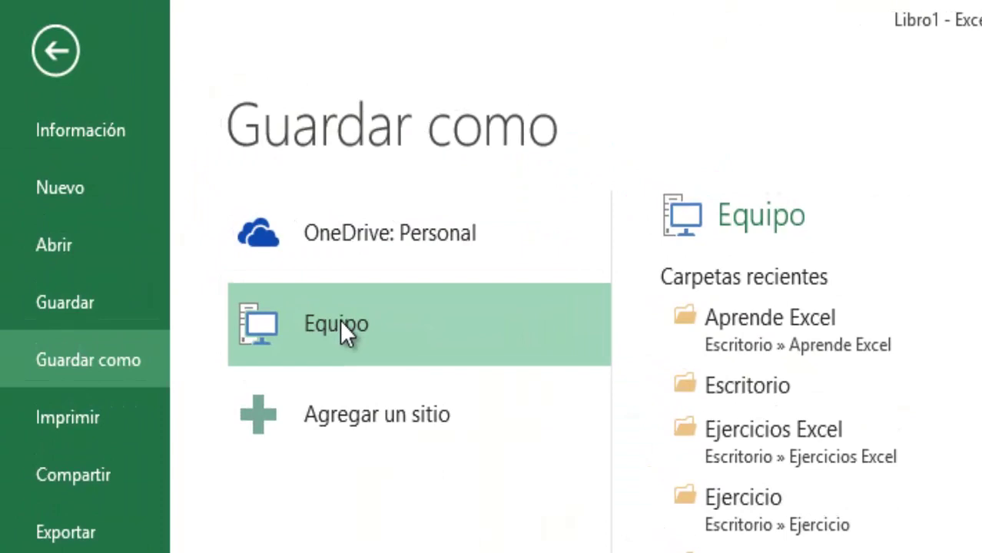
left_click(738, 331)
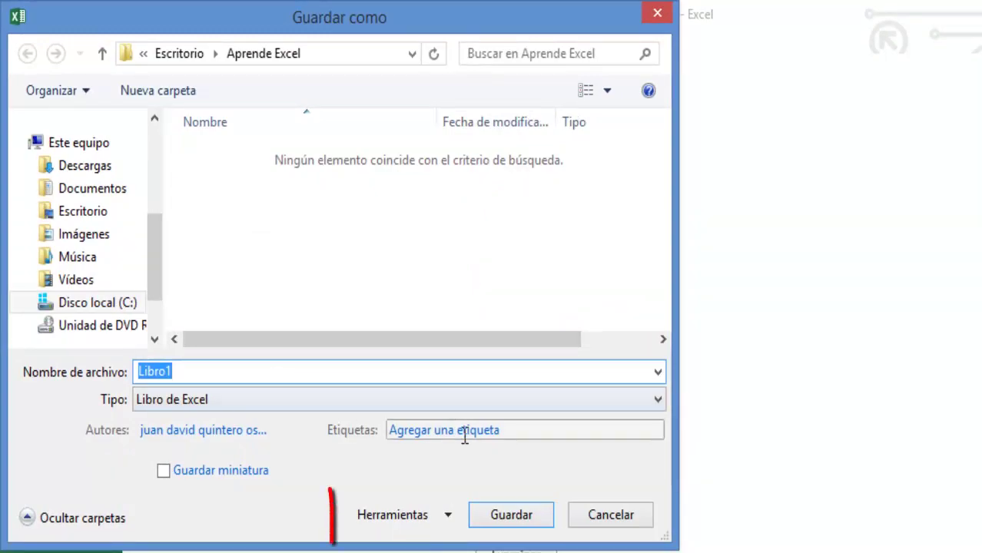
Open Opciones generales from the Herramientas list and drag the dialog aside
left_click(448, 516)
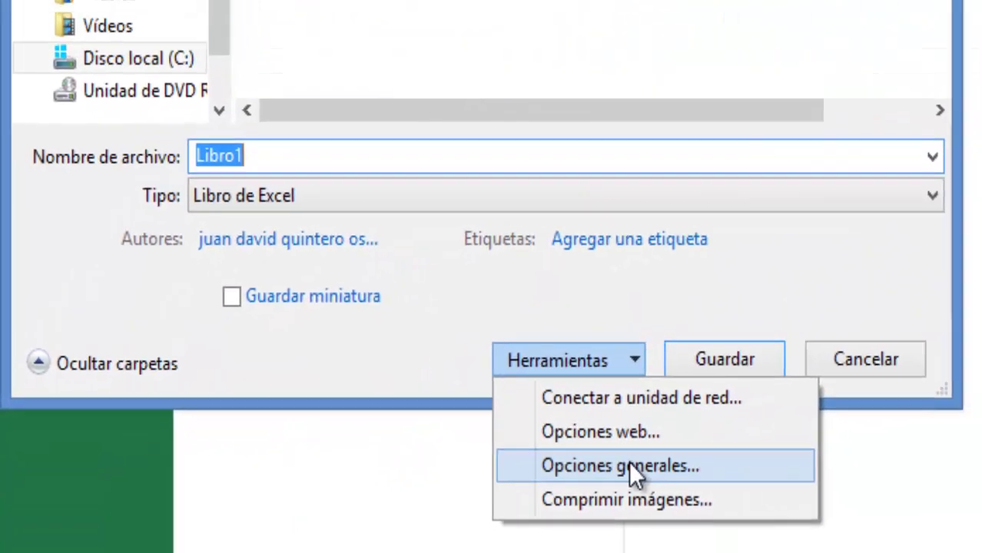
left_click(629, 463)
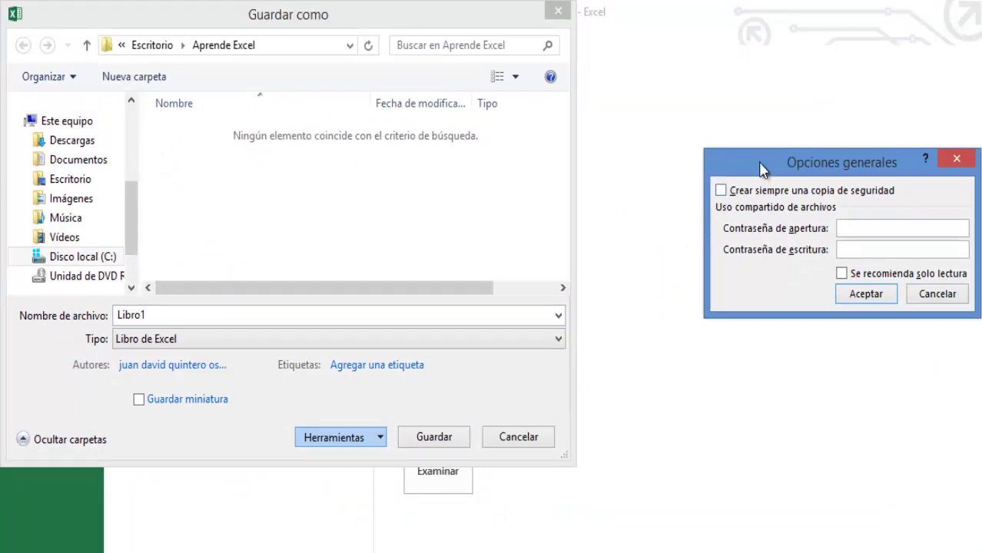
left_click_drag(758, 162, 698, 175)
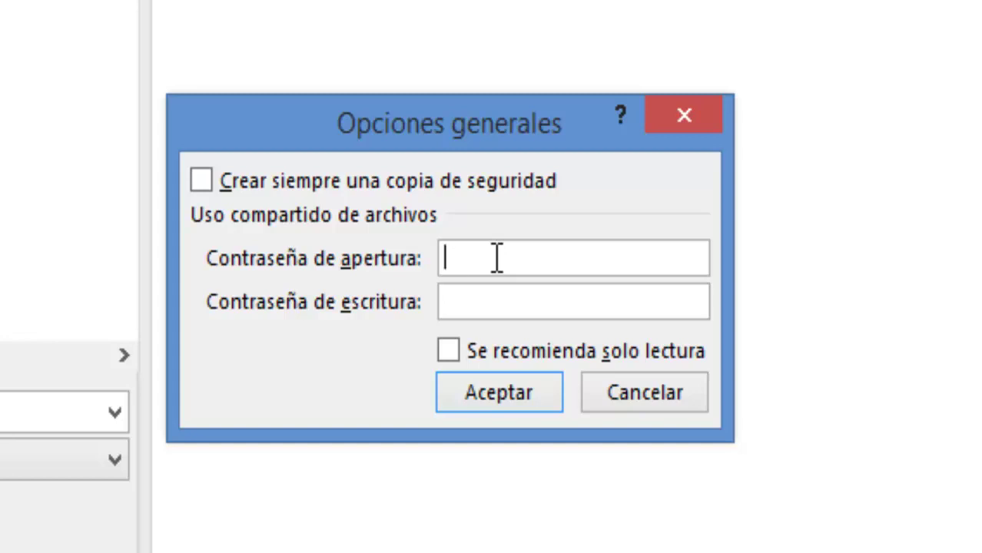
Set and confirm an opening password, then save the file as 'Clave apertura'
left_click(492, 393)
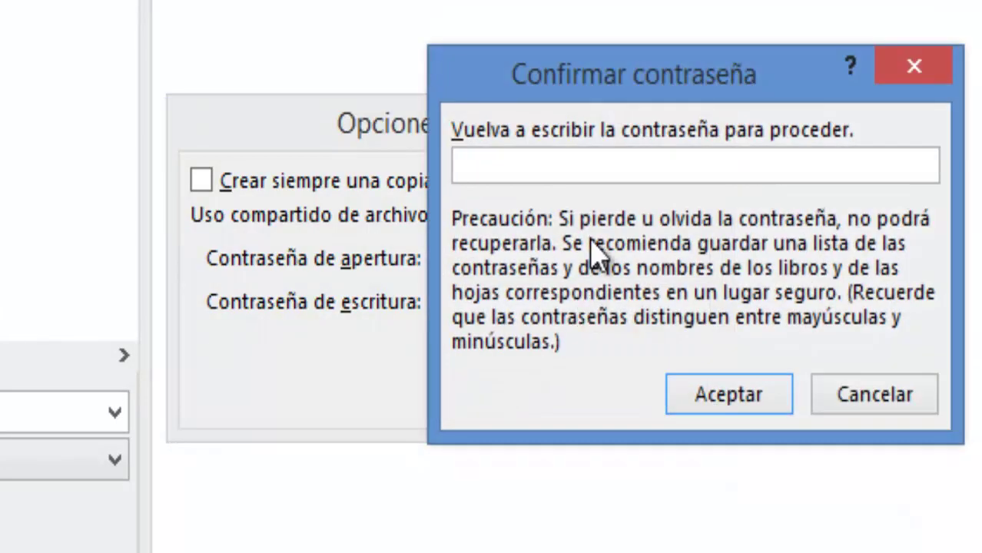
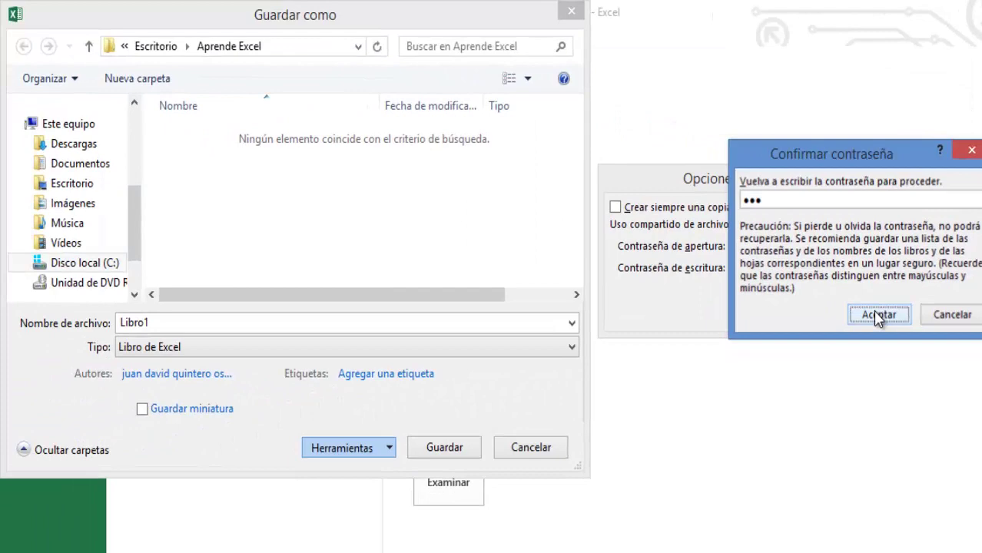
left_click(803, 346)
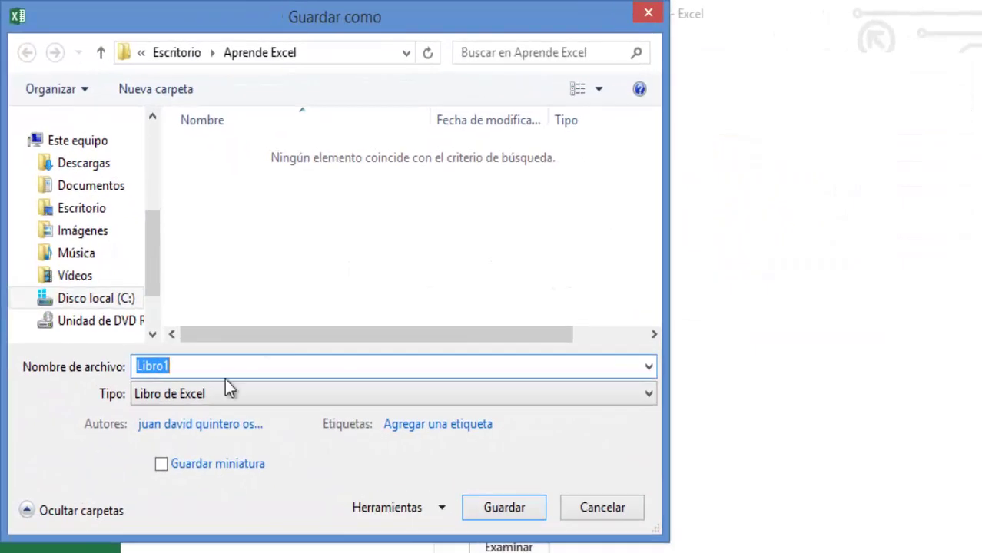
type("Clave apertura")
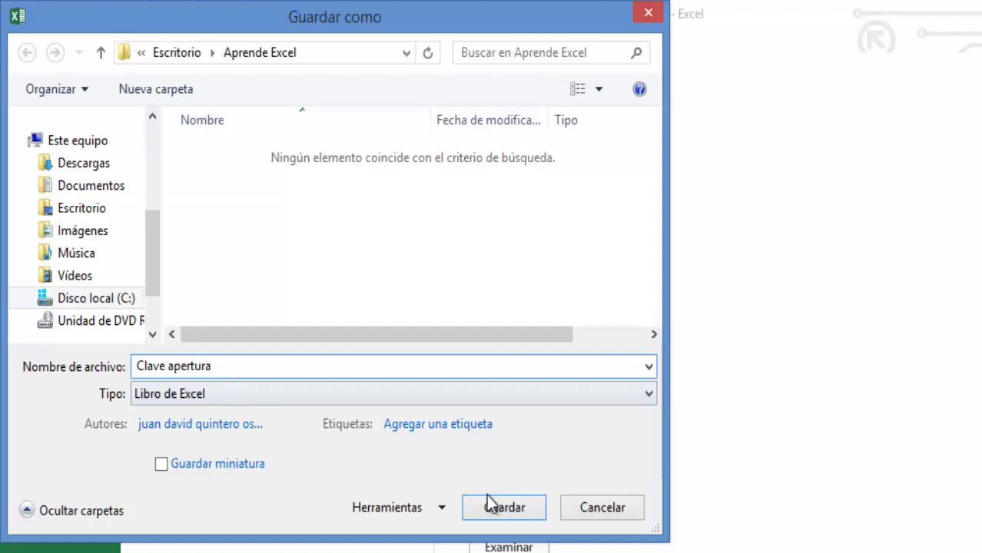
left_click(484, 507)
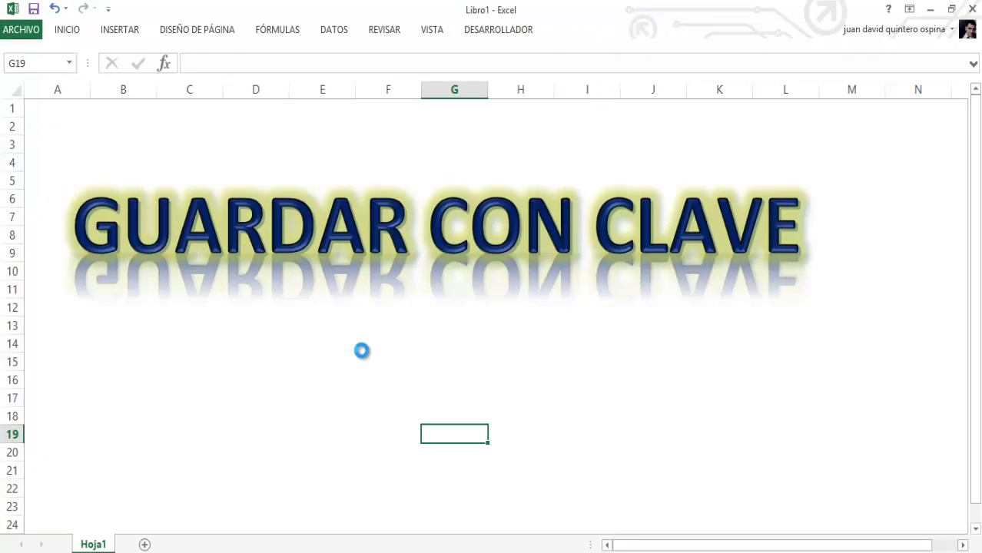
Reopen Clave apertura from Aprende Excel by entering its password, then create a new blank workbook
left_click(361, 350)
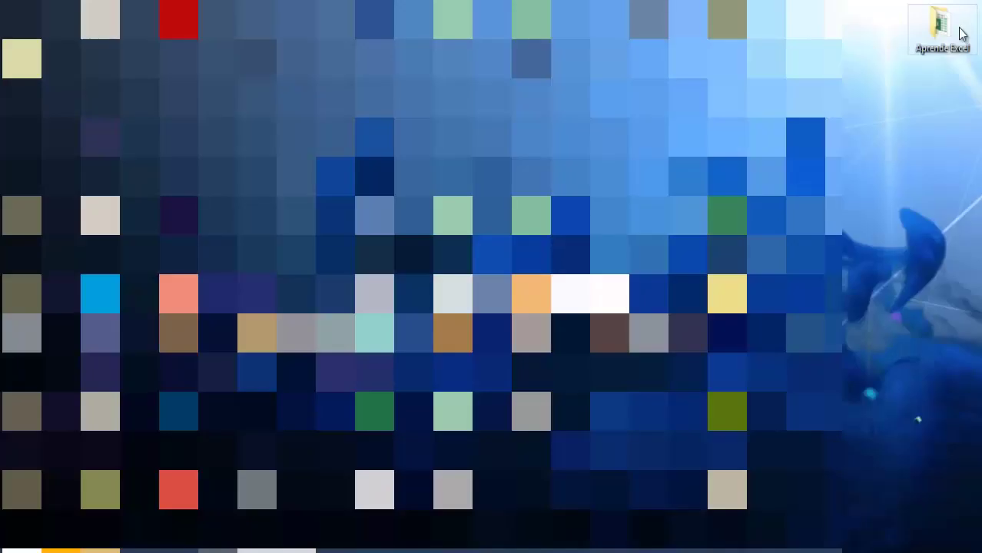
double_click(960, 32)
double_click(363, 262)
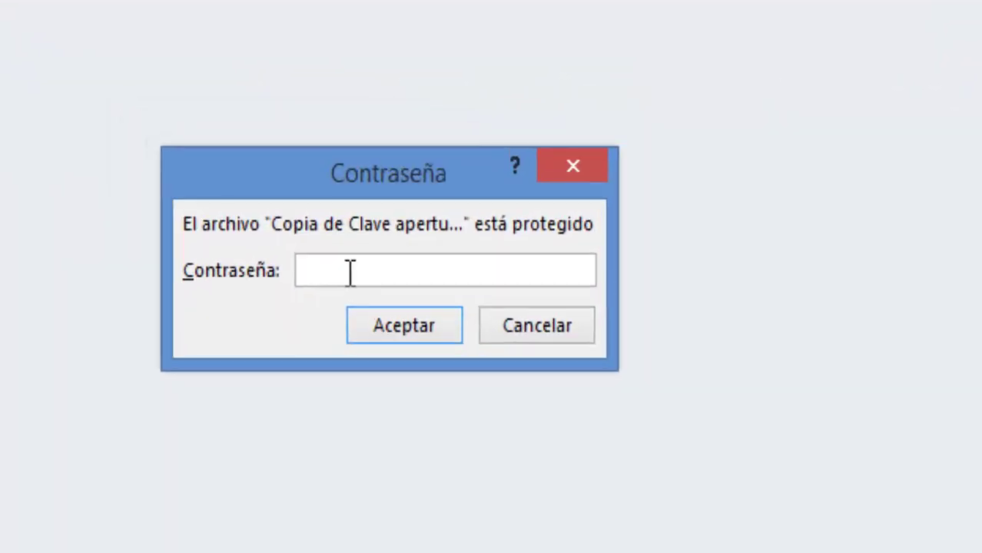
key("Return")
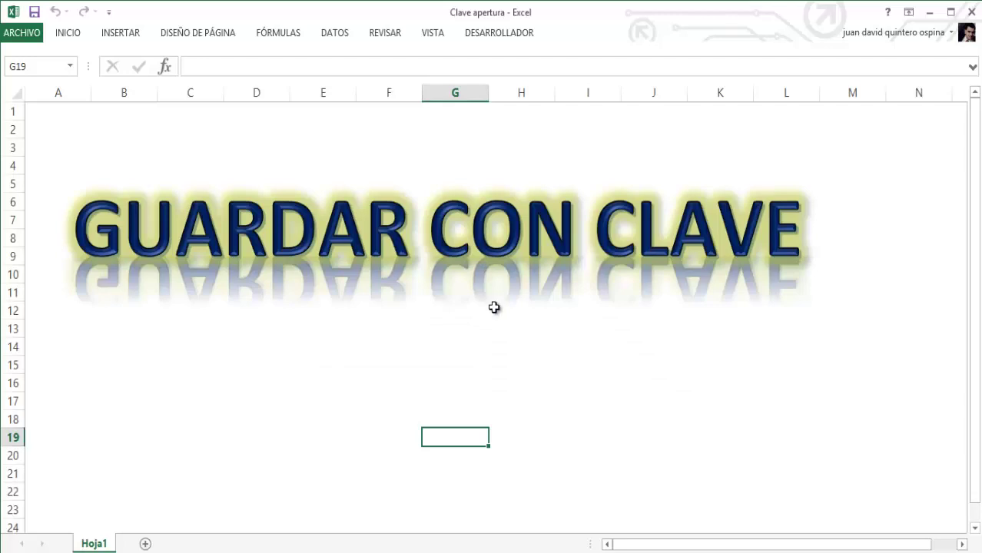
left_click(468, 364)
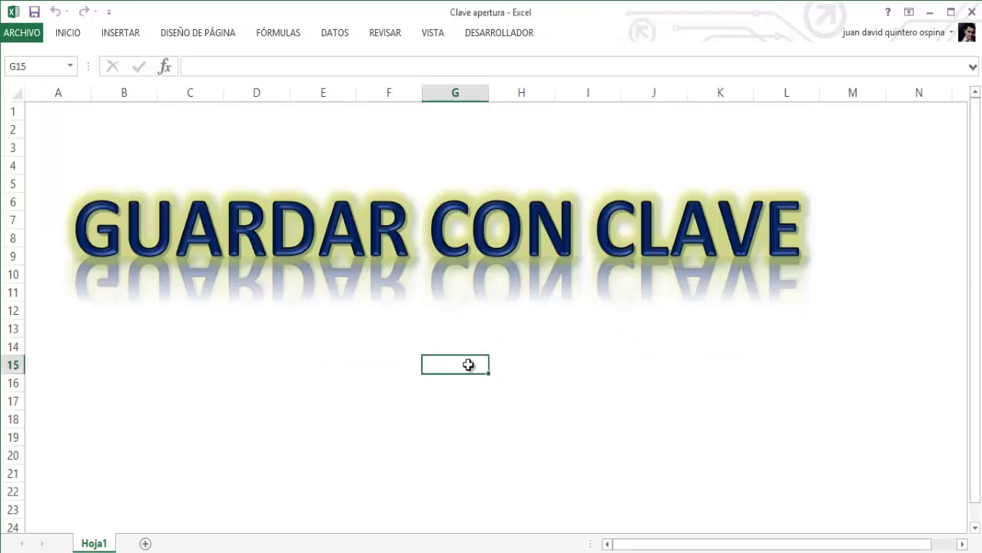
key("ctrl+n")
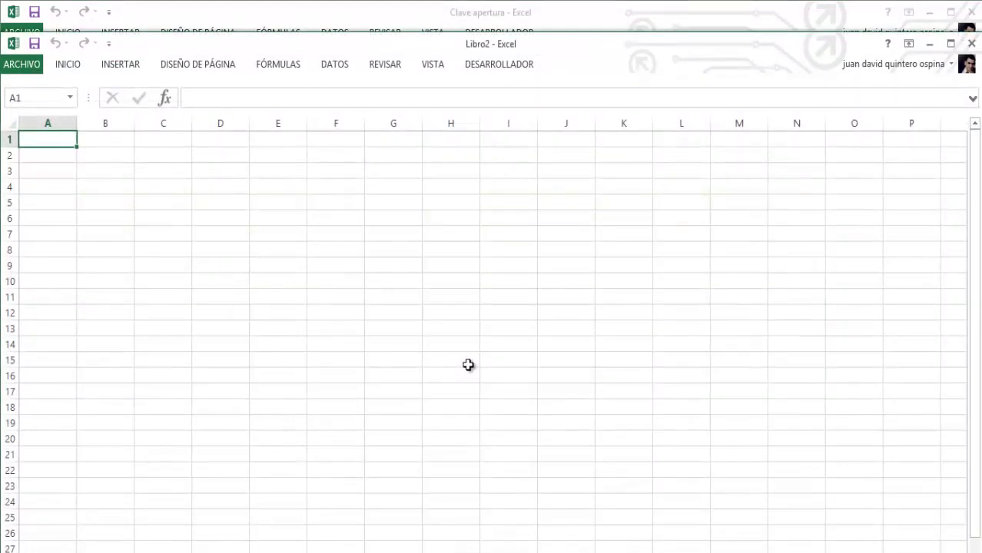
Maximize Libro2 and start Guardar como on this computer in the Aprende Excel folder
left_click(951, 43)
left_click(46, 200)
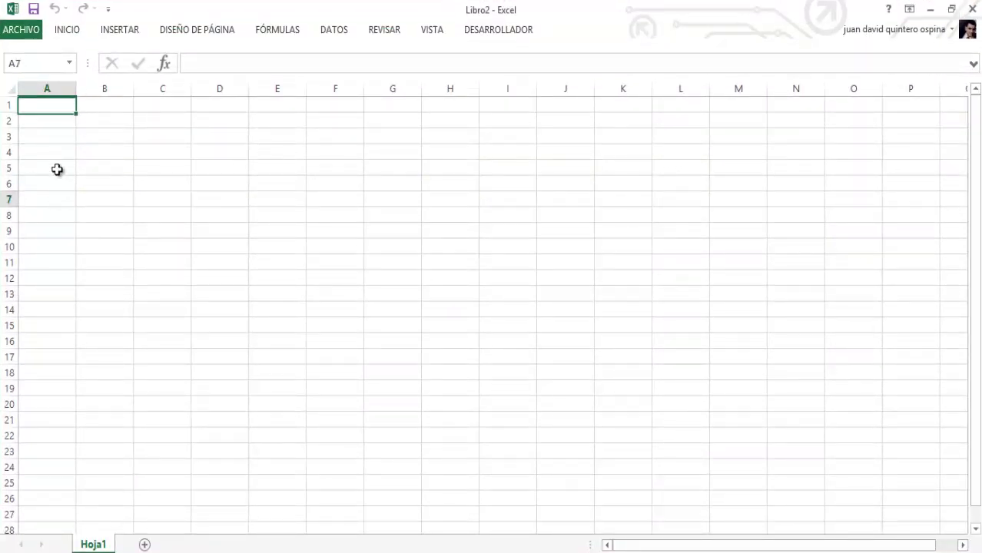
left_click(19, 35)
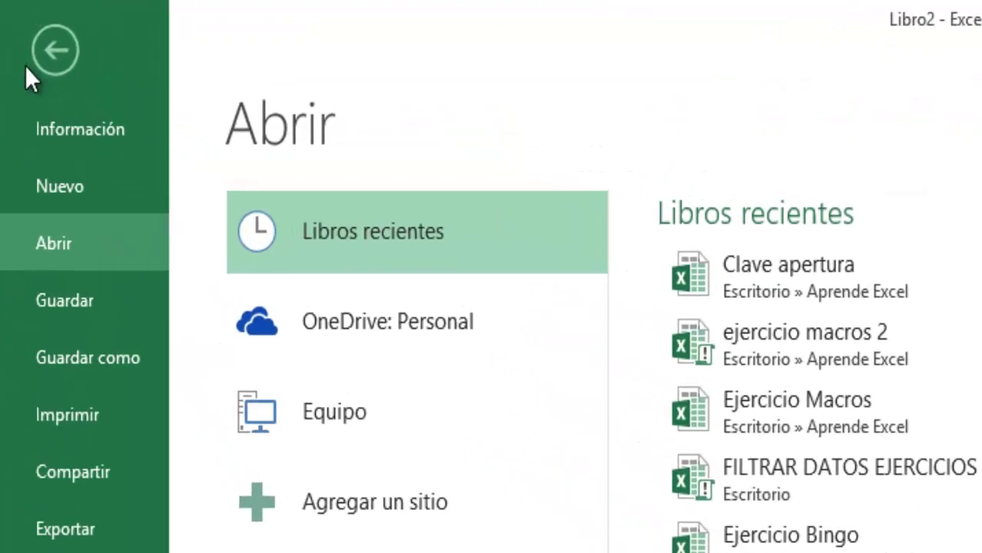
left_click(86, 366)
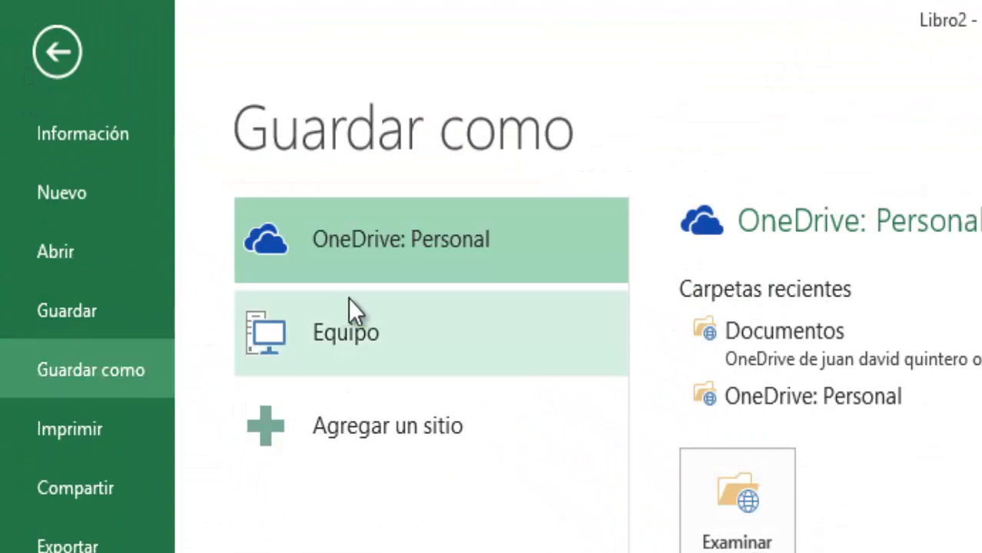
left_click(400, 336)
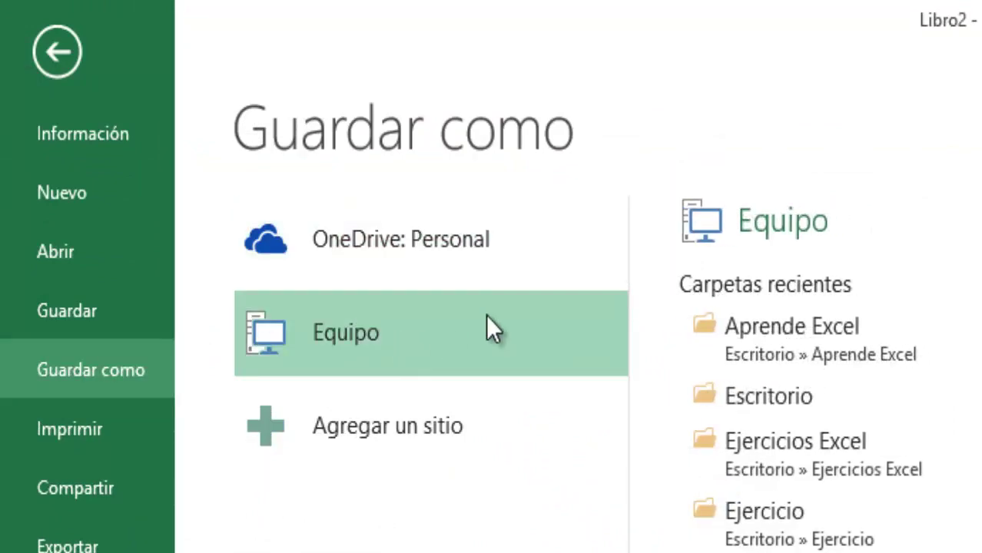
left_click(770, 326)
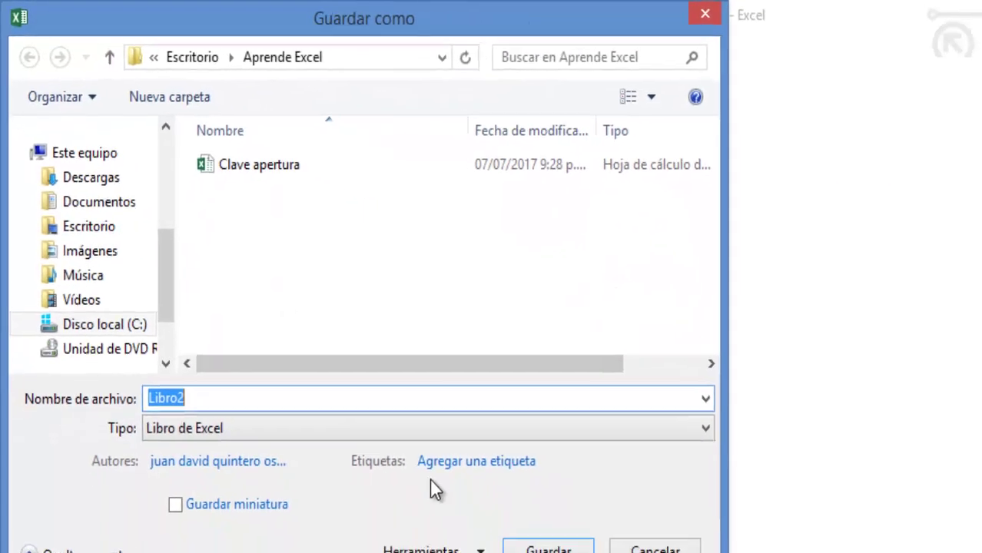
In Opciones generales, enter a Contraseña de escritura for Libro2 and confirm it
left_click(415, 507)
left_click(365, 509)
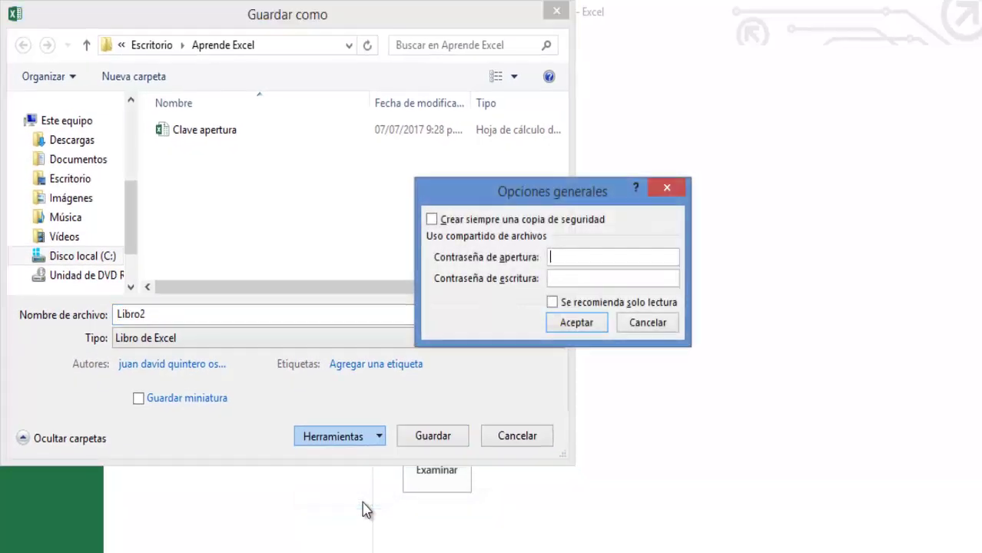
left_click(579, 281)
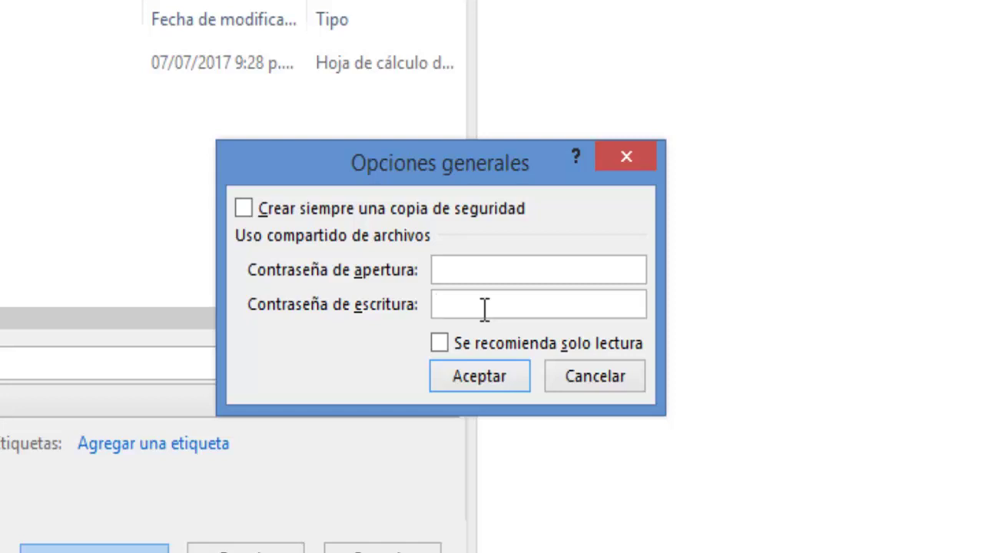
left_click(485, 307)
left_click(498, 388)
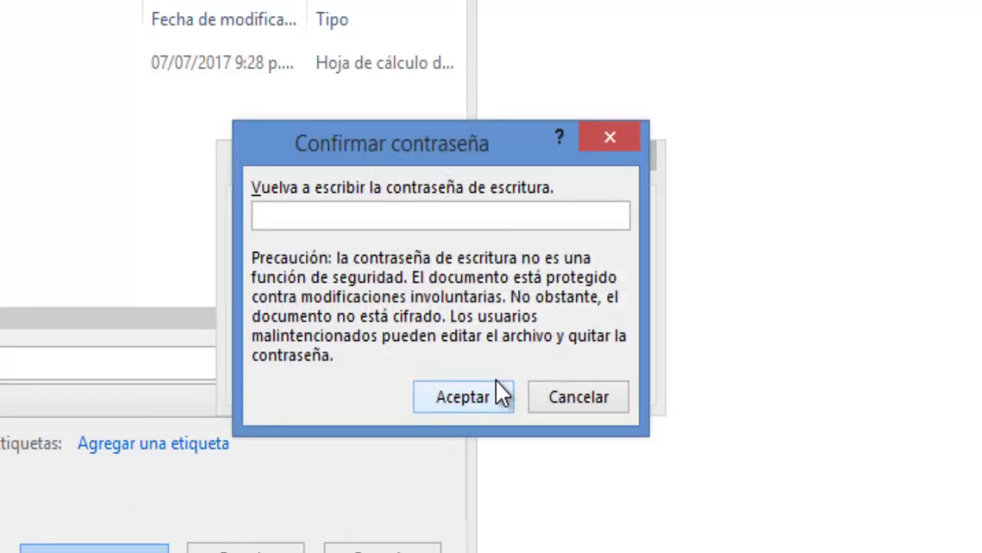
left_click(492, 388)
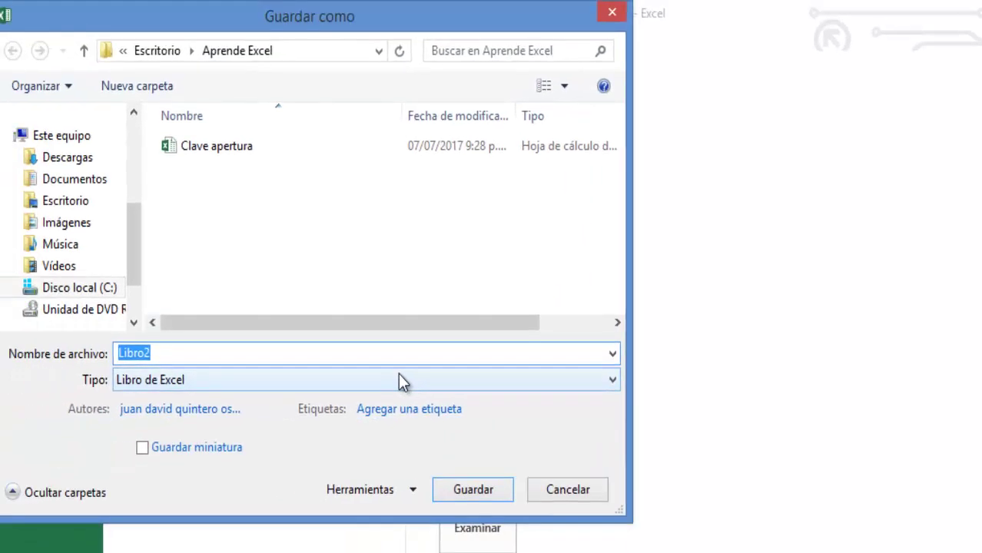
Name the file 'Clave Lectura' and save it
type("Clav")
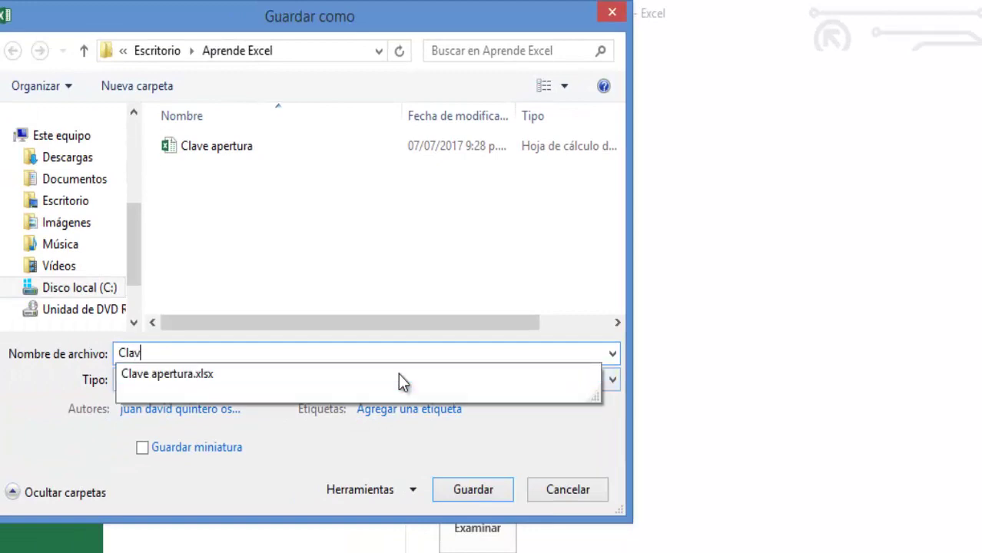
type("e Lectura")
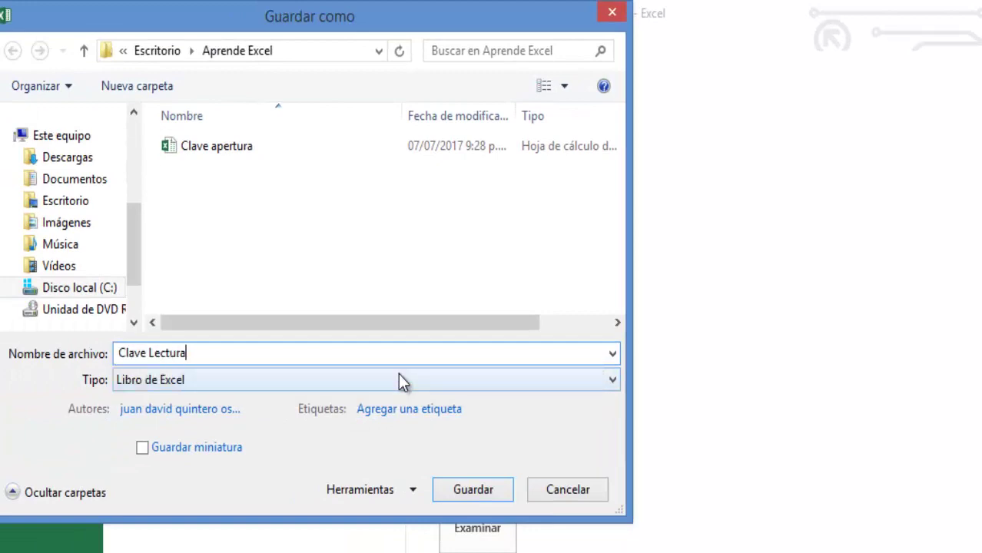
left_click(467, 486)
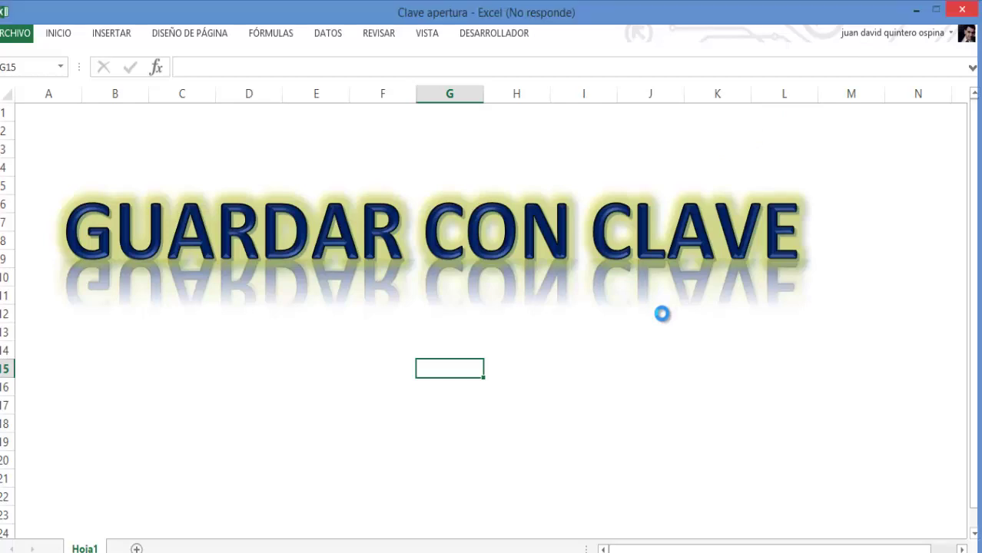
Close Excel, reopen Clave Lectura from the folder, and choose Solo lectura at the password prompt
left_click(971, 11)
left_click(208, 192)
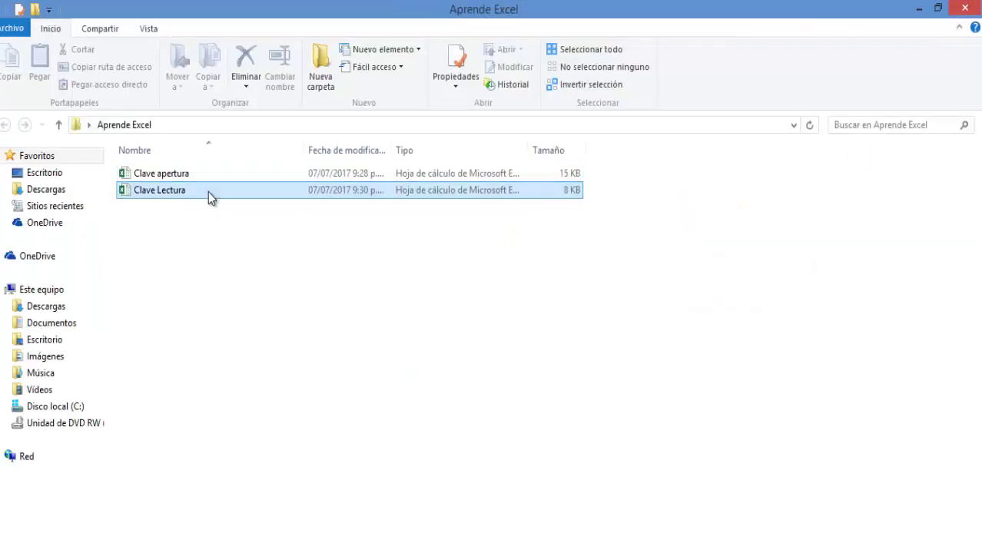
double_click(211, 191)
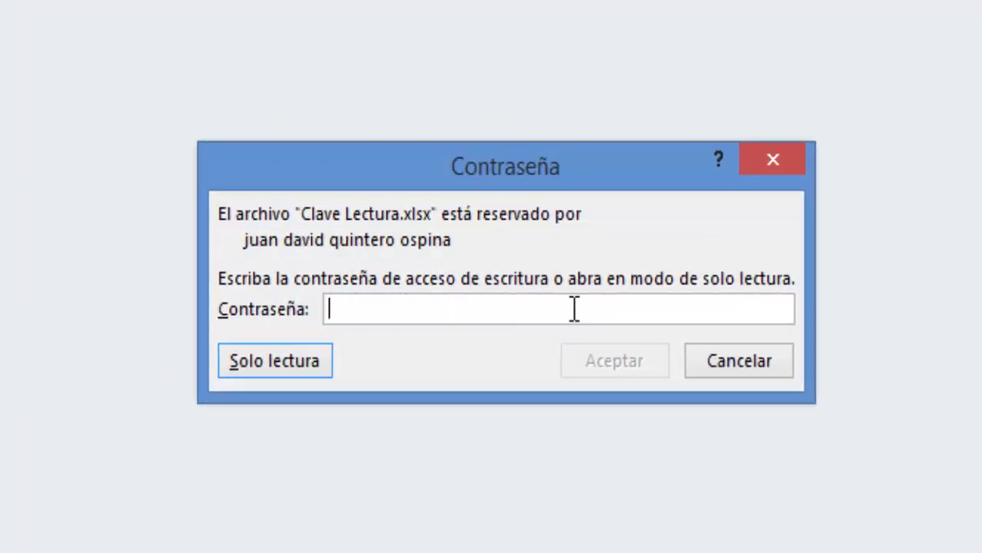
left_click(293, 362)
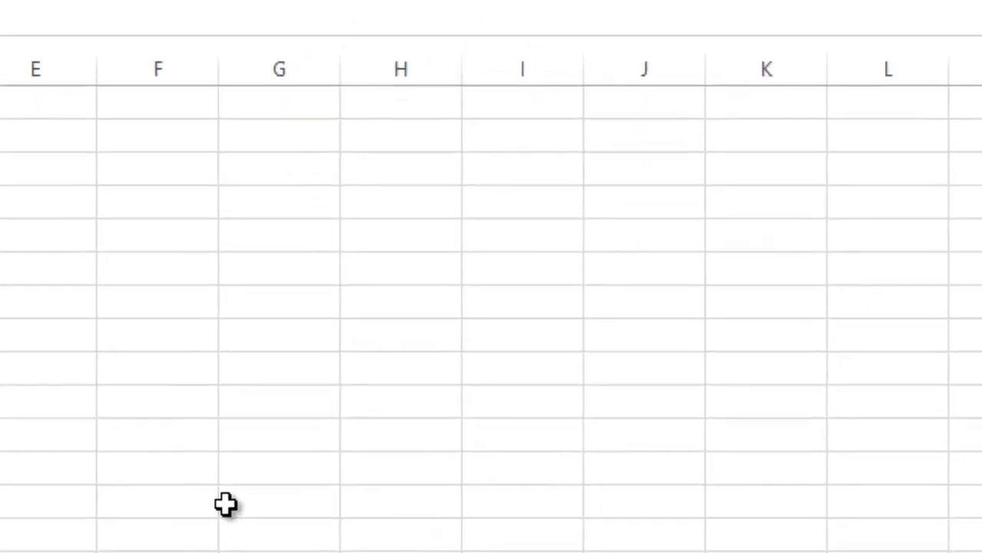